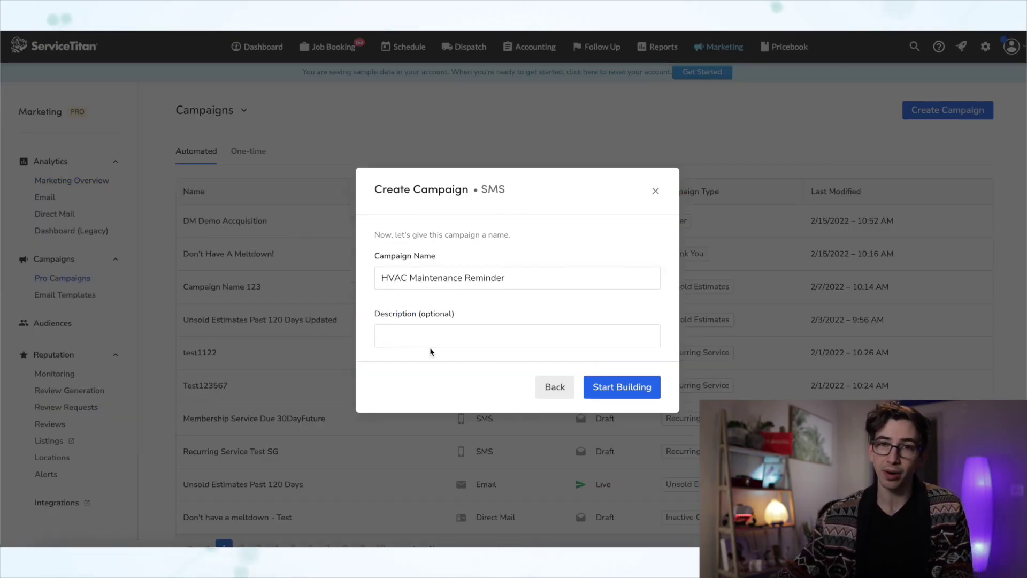
- Start building the new SMS campaign named HVAC Maintenance Reminder
click(613, 393)
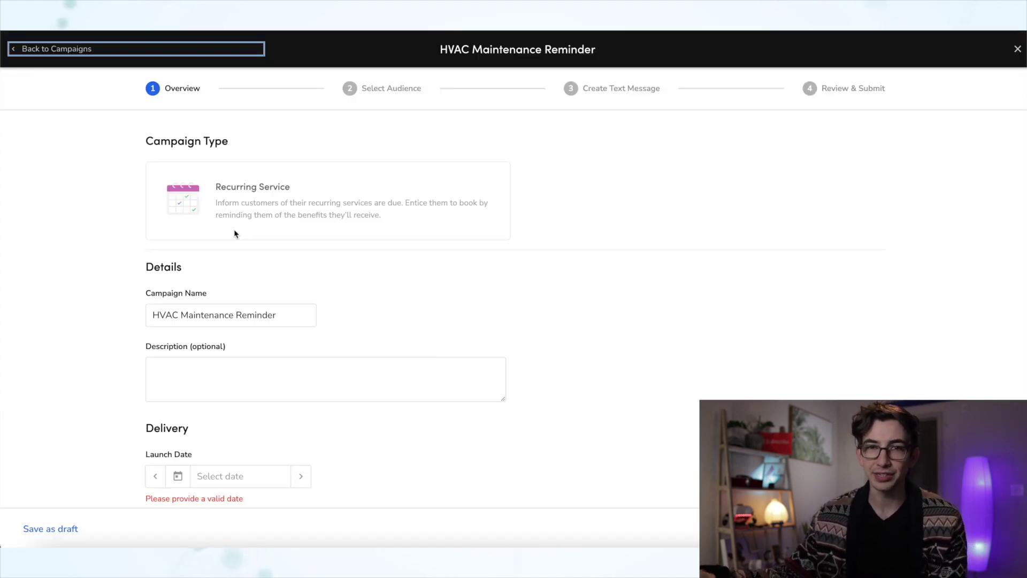
- Set the campaign launch date to February 19, 2022 and generate an outbound tracking number
drag(276, 315, 208, 316)
click(252, 363)
scroll(105, 327, down, 3)
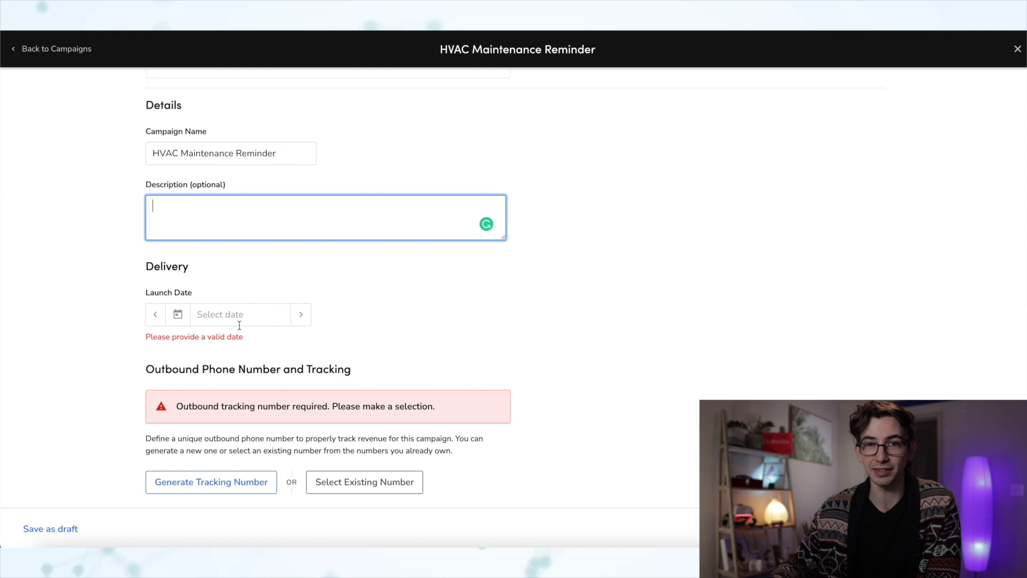
click(239, 324)
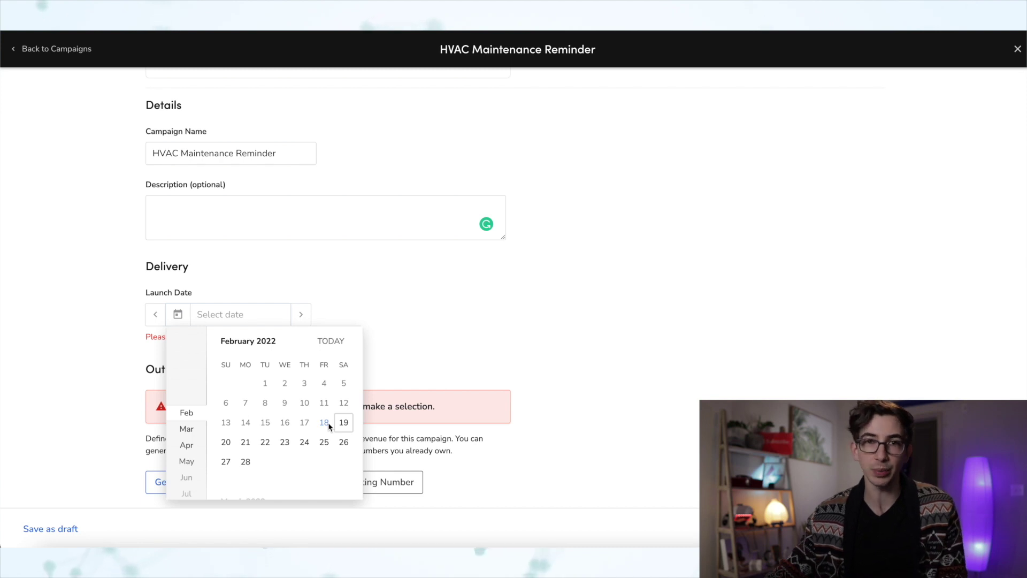
click(342, 422)
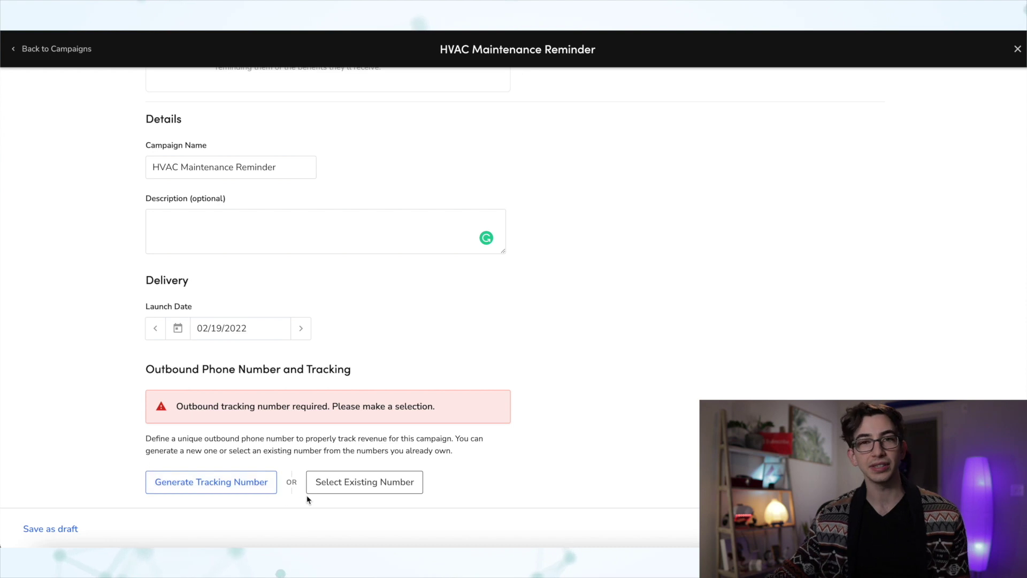
click(210, 489)
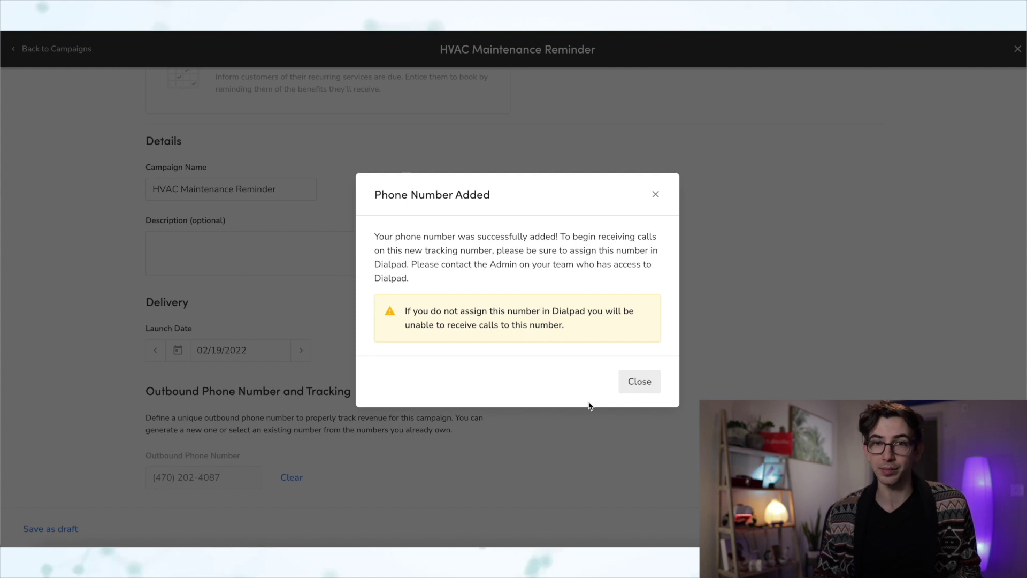
- Dismiss the Phone Number Added notice for the new tracking number
click(640, 381)
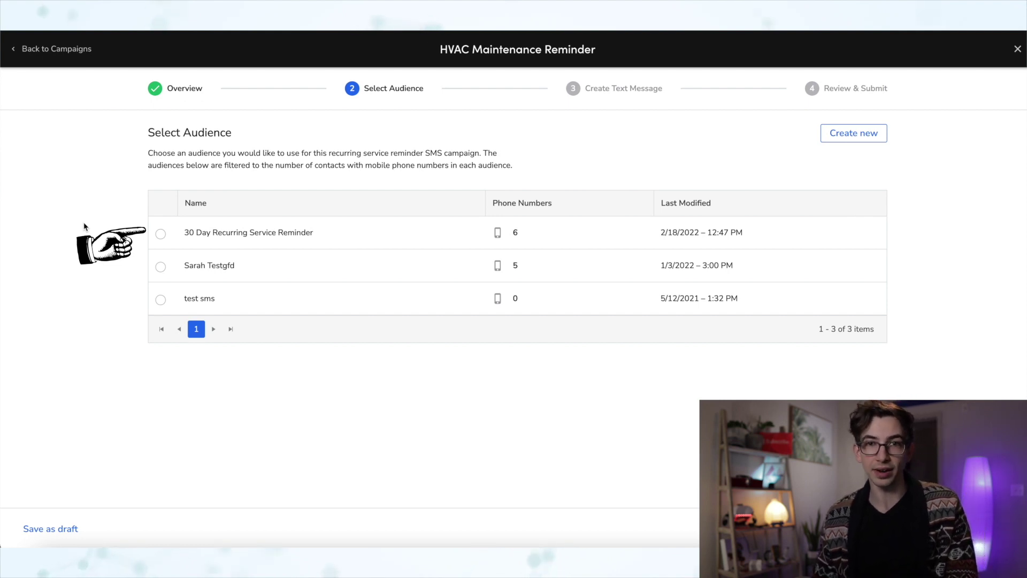
- Pick the 30 Day Recurring Service Reminder audience as recipients, leaving its options menu unchanged
click(871, 233)
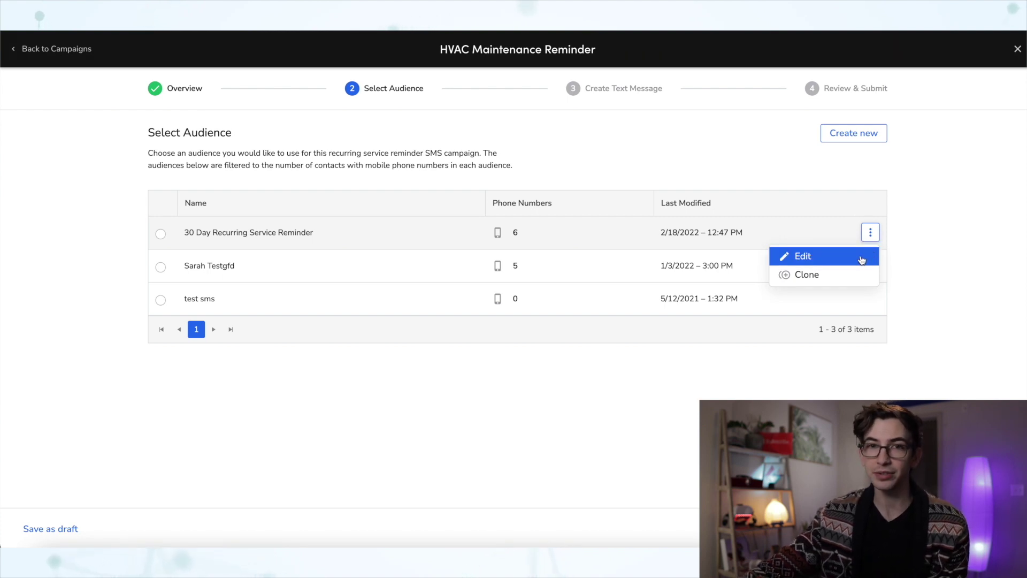
click(397, 179)
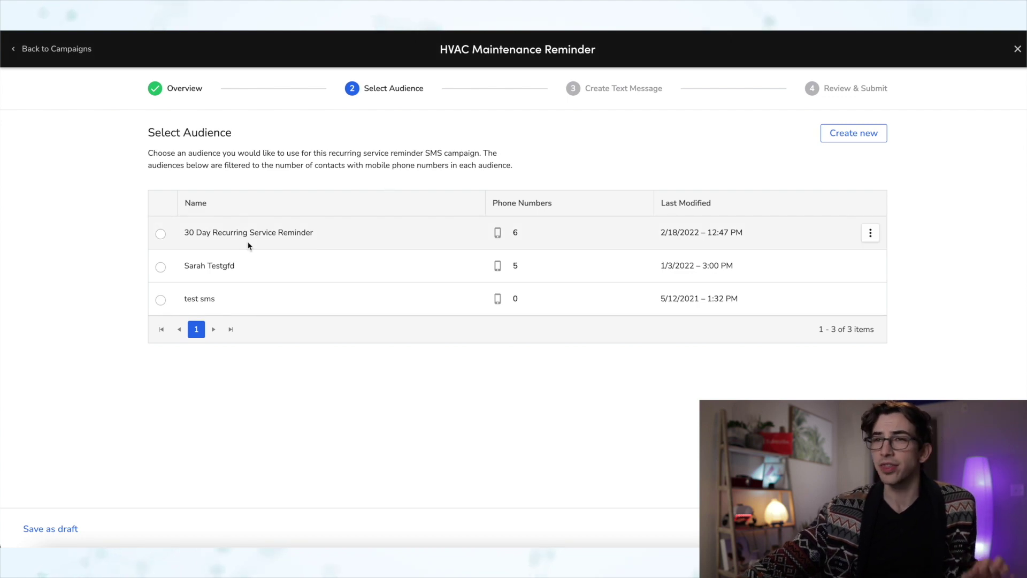
click(193, 238)
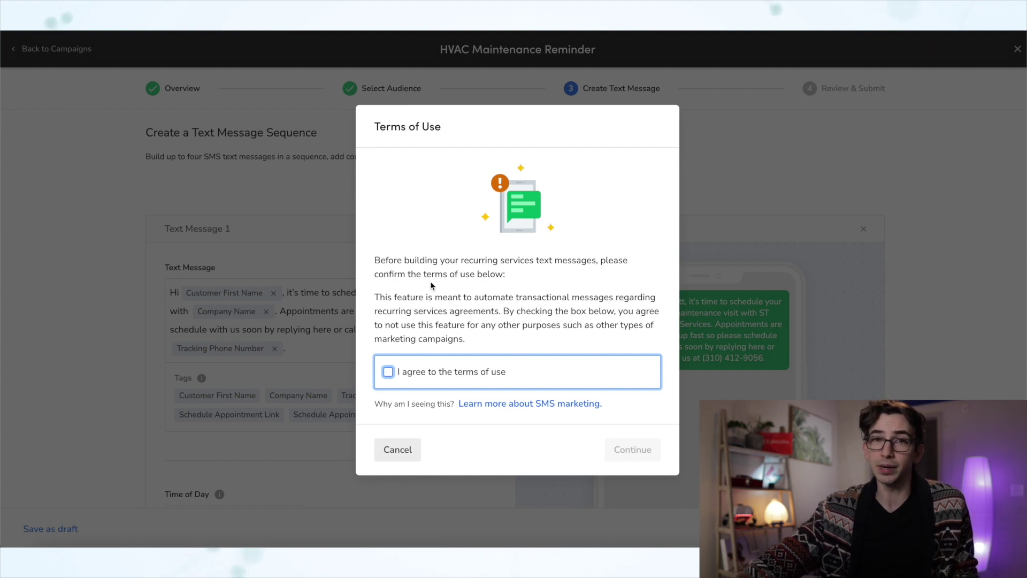
- Agree to the SMS terms of use and continue to editing Text Message 1
click(396, 377)
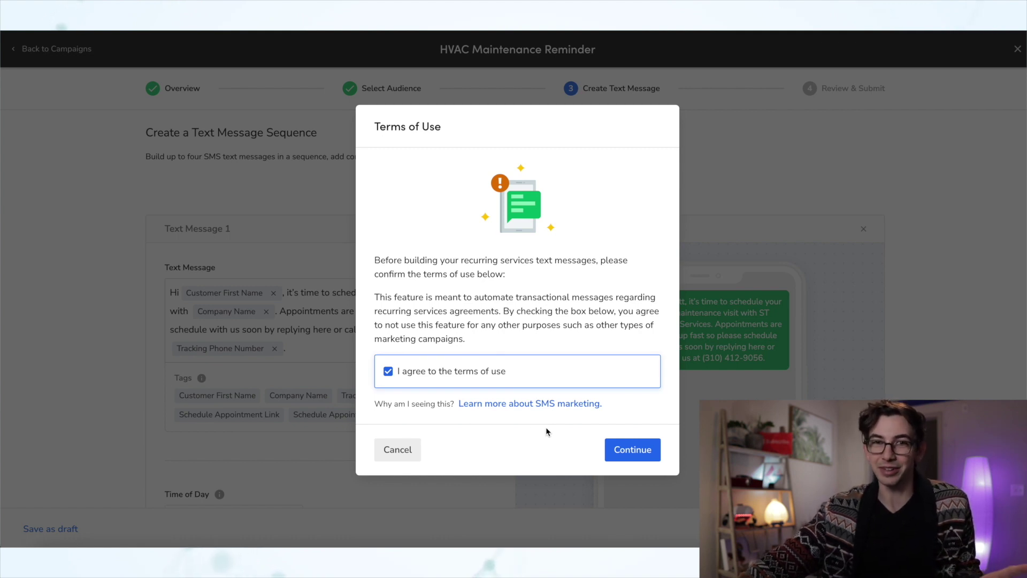
click(632, 452)
scroll(294, 342, down, 1)
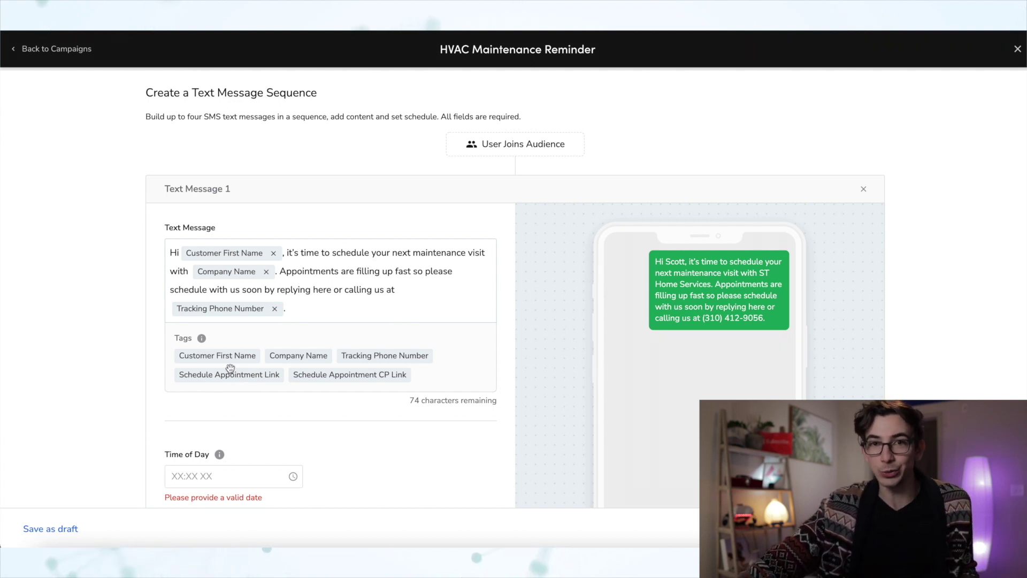
- End Text Message 1 with 'Or schedule online via this link:' plus a Schedule Appointment Link tag
key(Left)
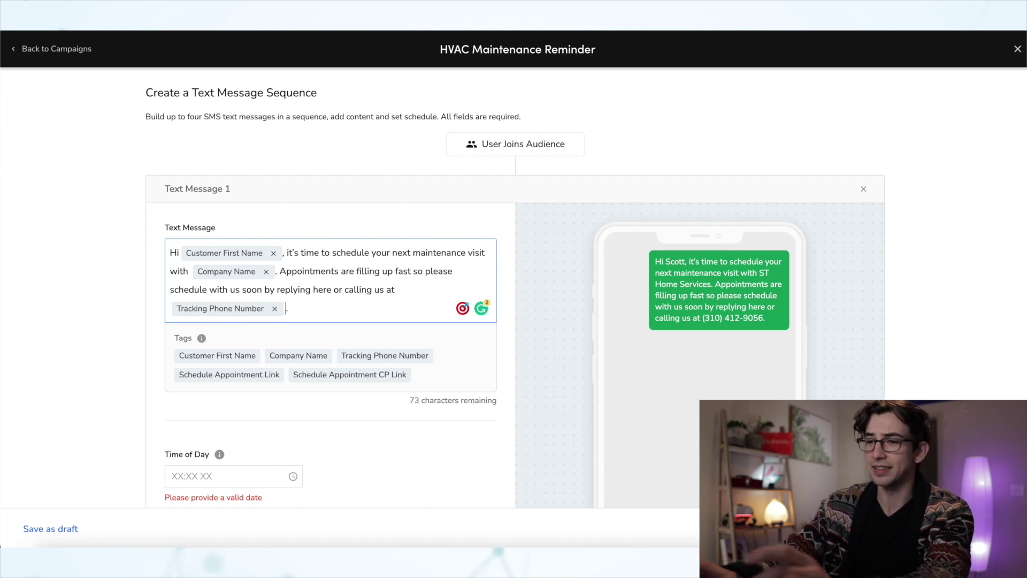
text(Or schedule on)
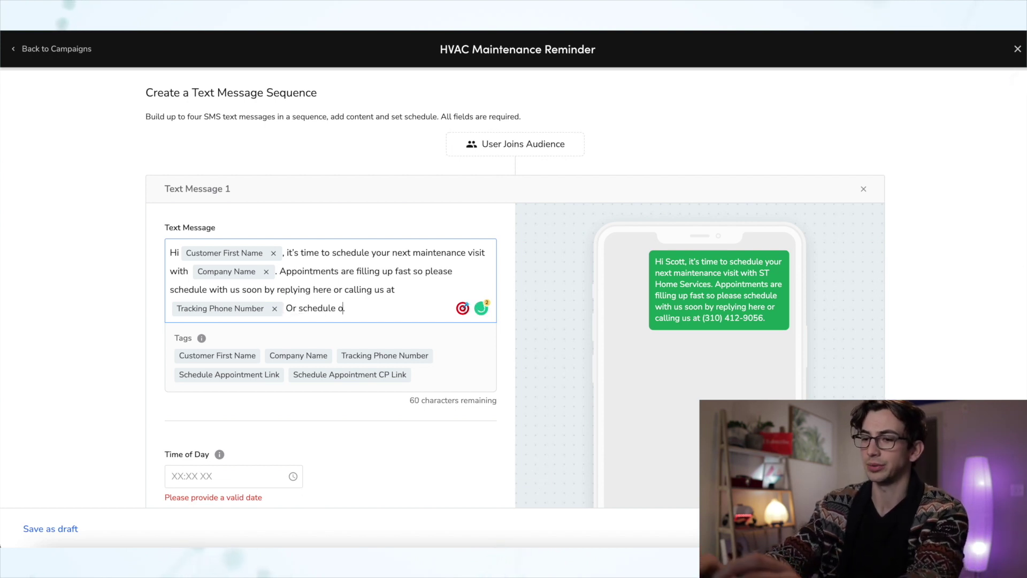
text(line via this)
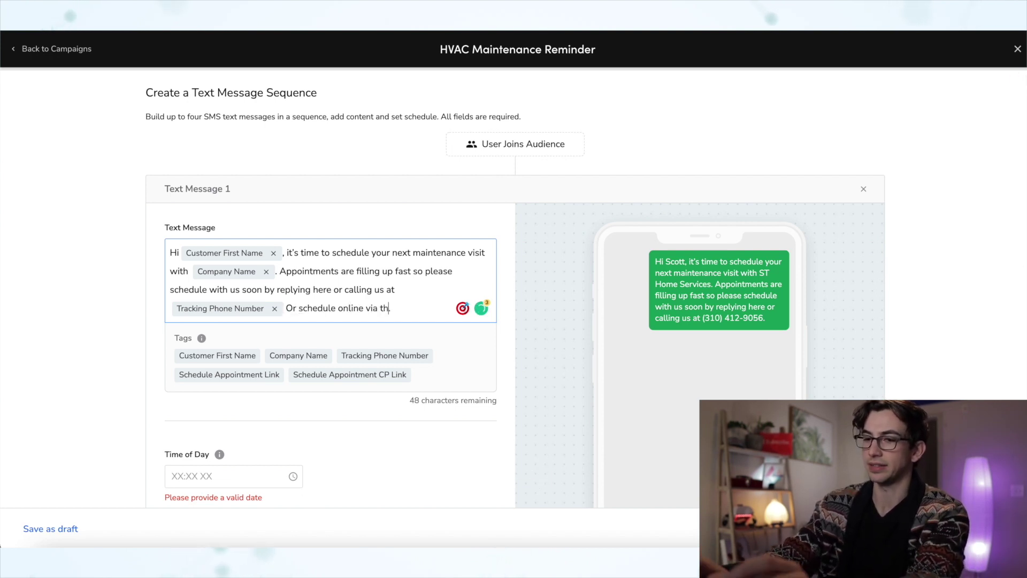
text( link)
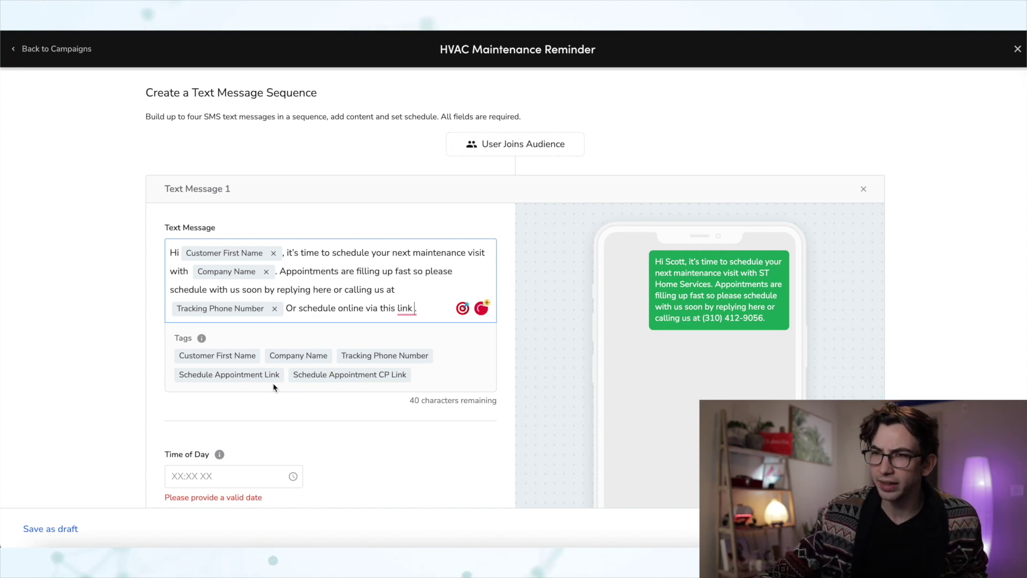
key(BackSpace)
key(Delete)
text(:)
drag(240, 375, 316, 343)
scroll(317, 342, down, 1)
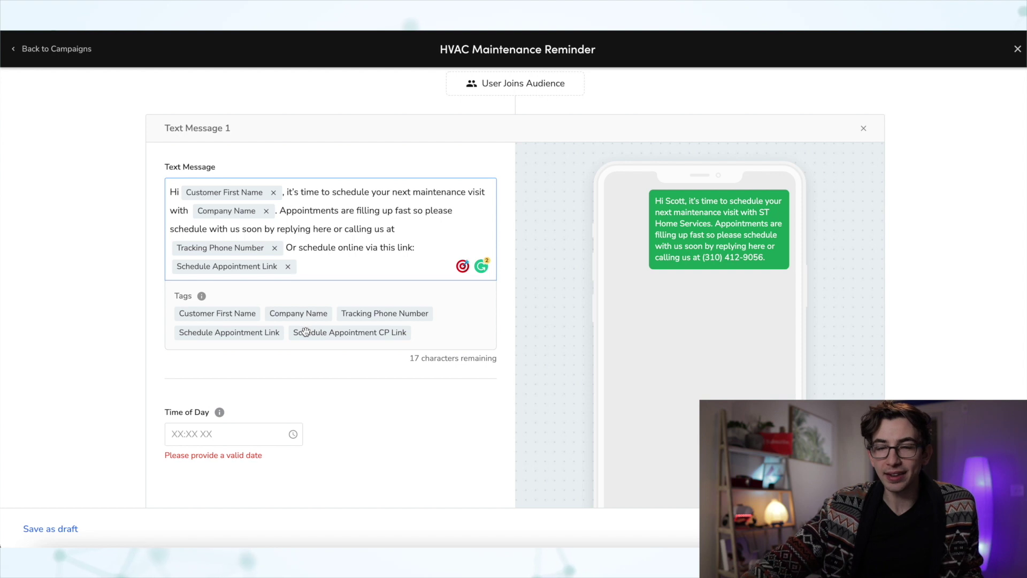
scroll(295, 351, down, 1)
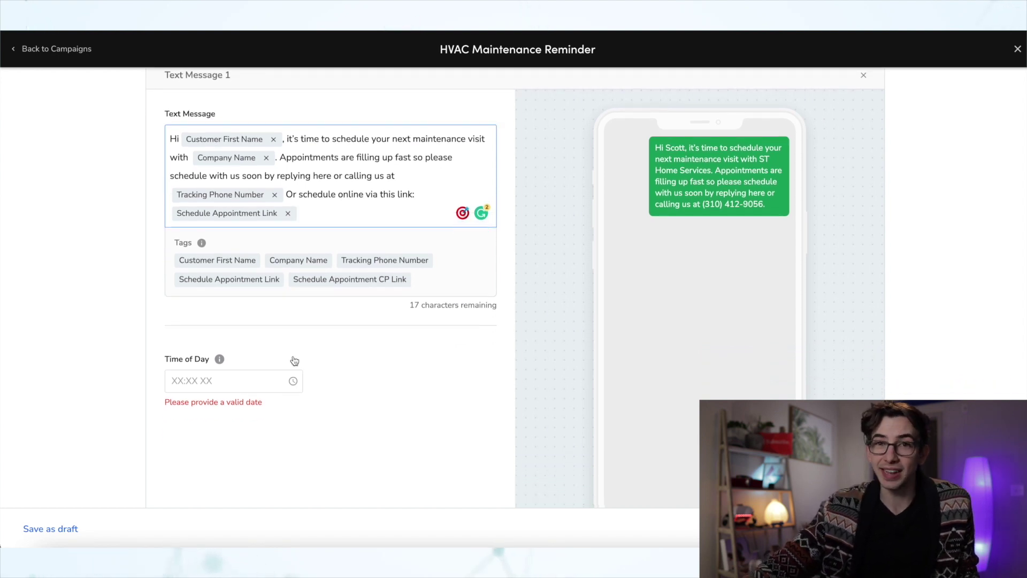
click(294, 380)
- Change Text Message 1's send time from 4:59 PM to 12:39 PM
scroll(216, 432, down, 5)
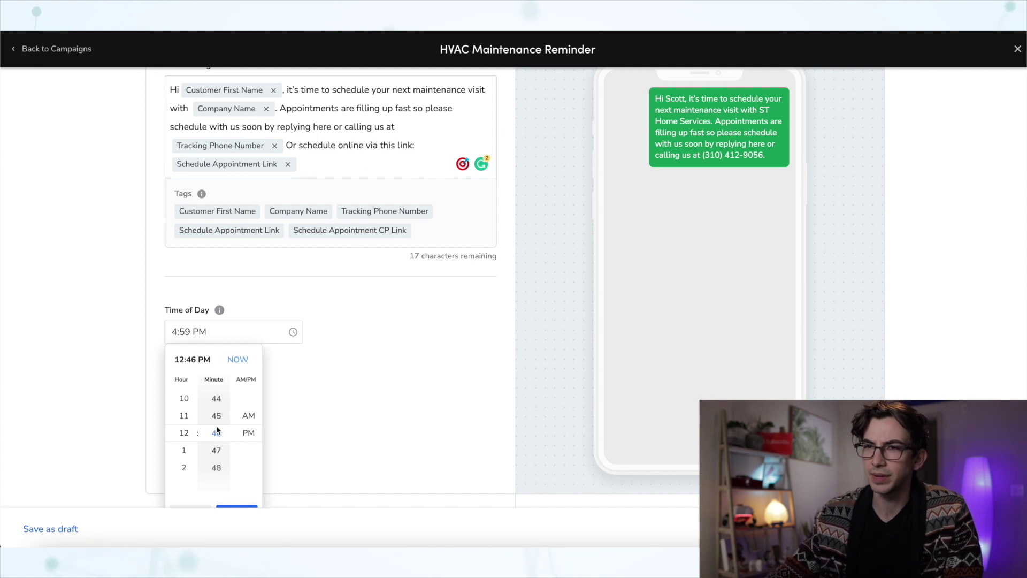
scroll(217, 430, up, 3)
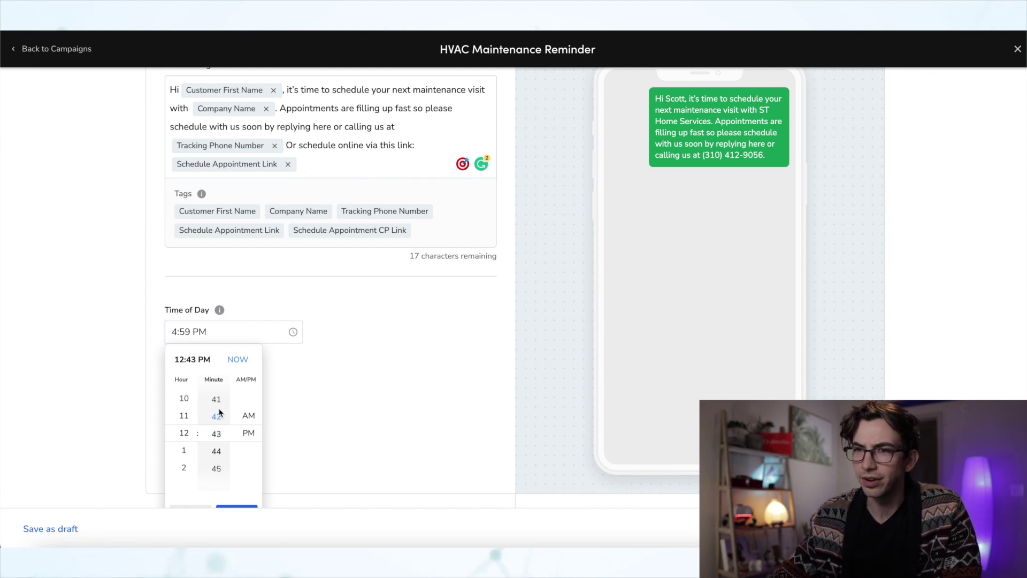
scroll(220, 414, up, 2)
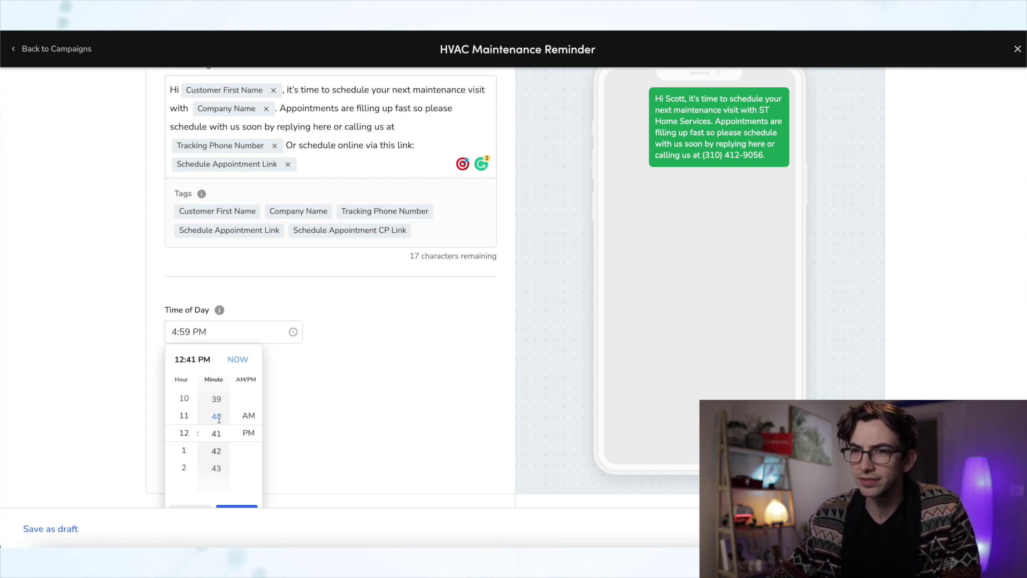
scroll(216, 417, up, 1)
click(217, 416)
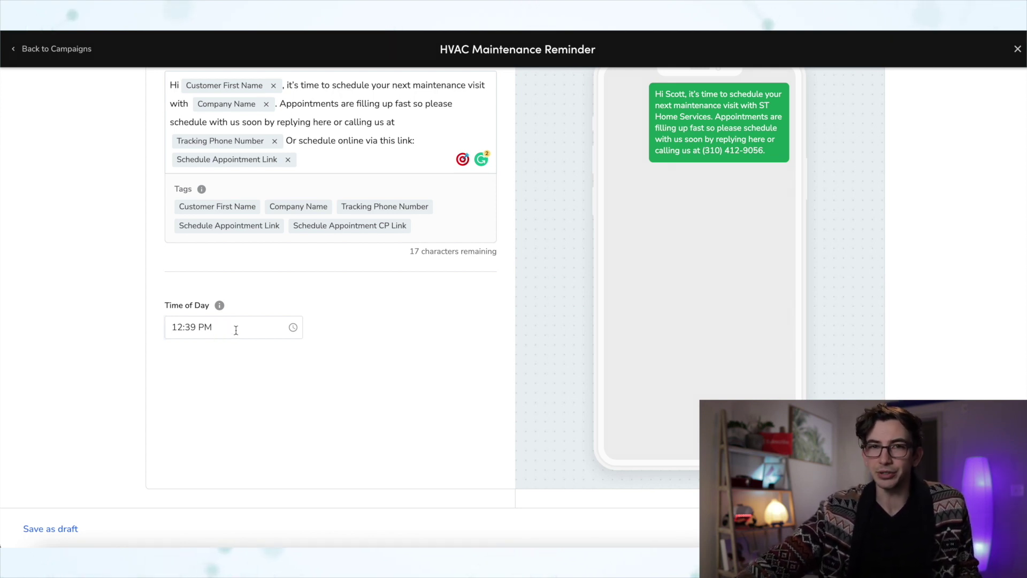
scroll(491, 359, down, 1)
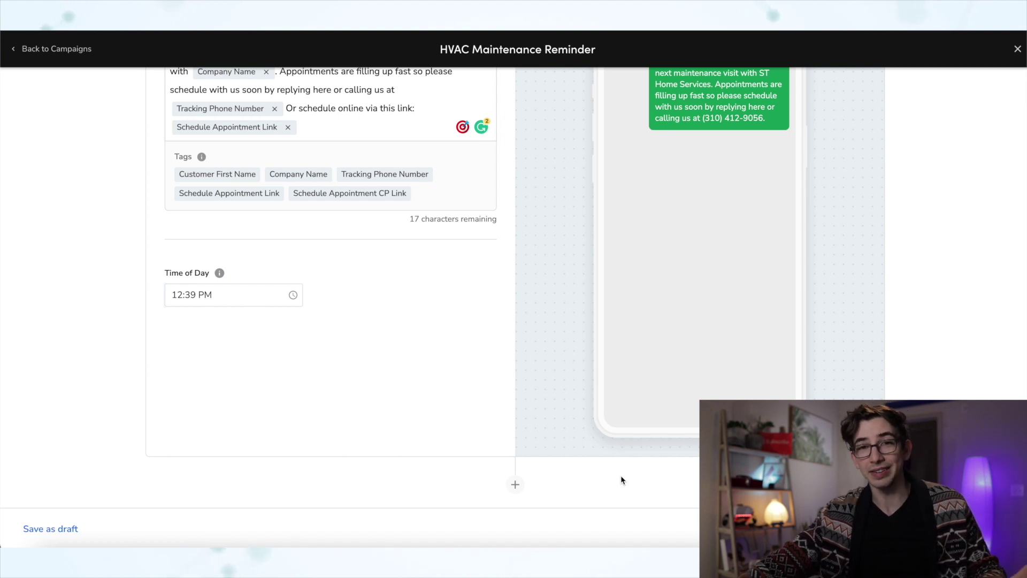
scroll(590, 350, up, 5)
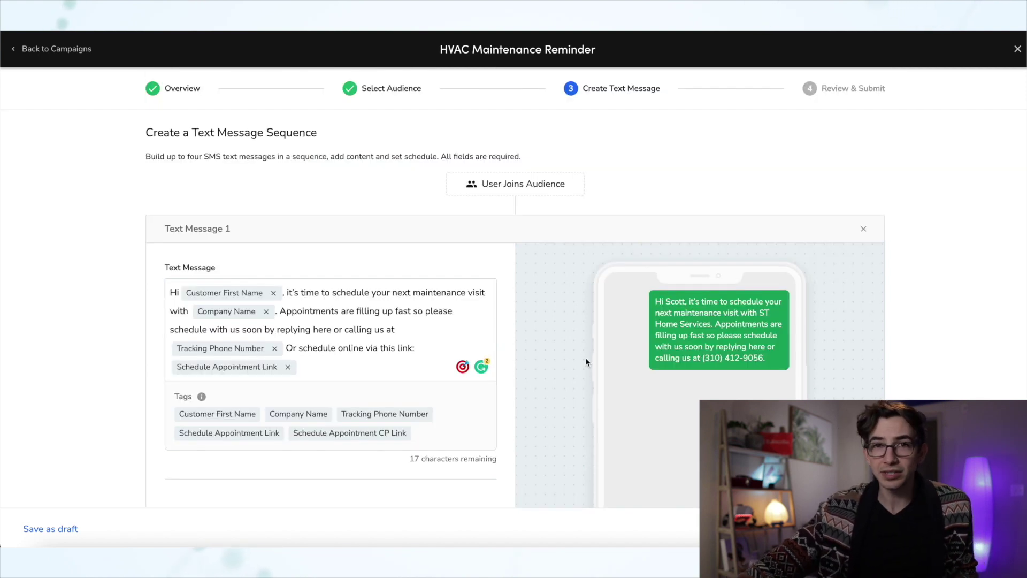
- Add a 10-day wait step after Text Message 1
scroll(583, 394, down, 2)
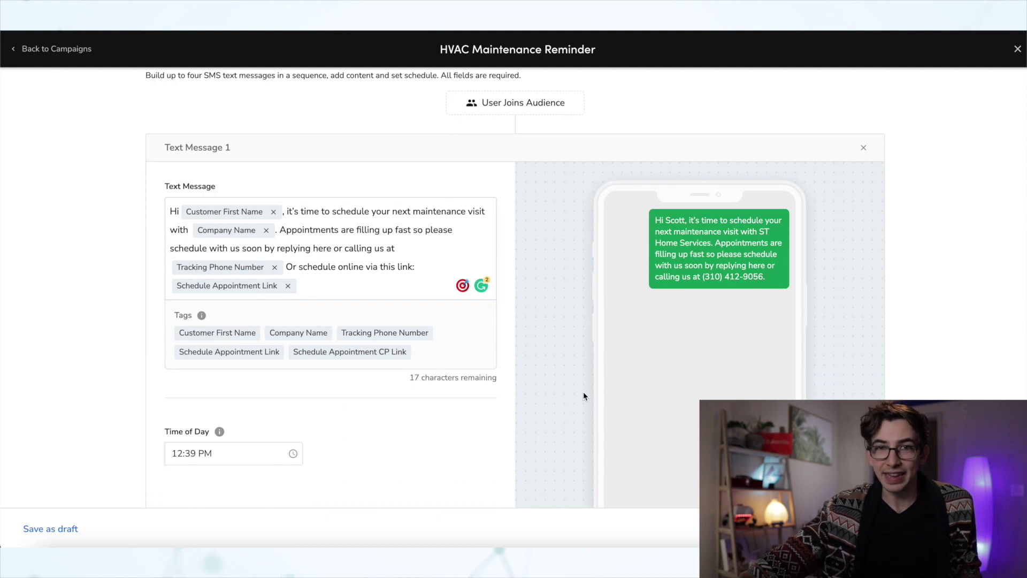
scroll(583, 389, down, 3)
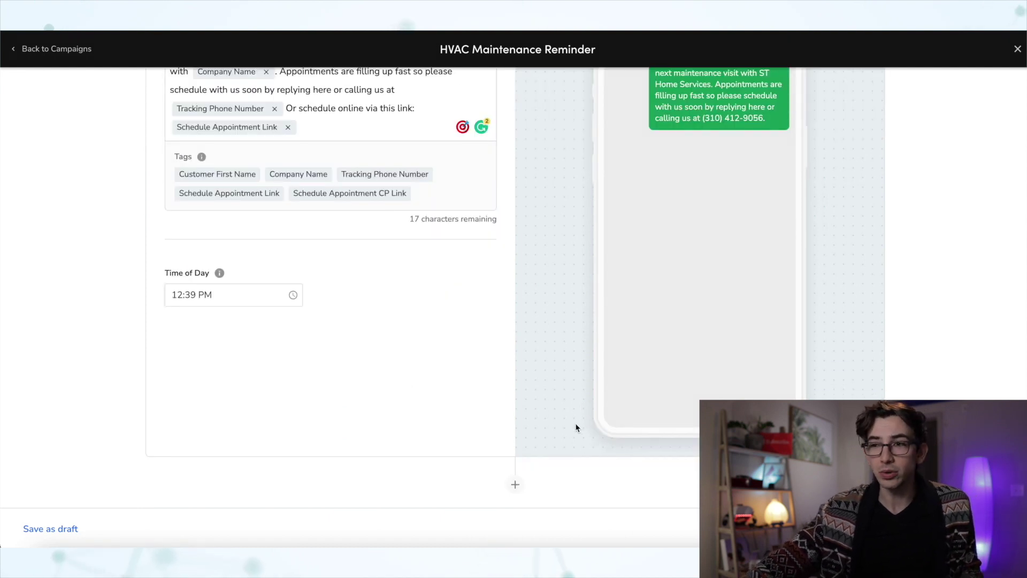
click(515, 484)
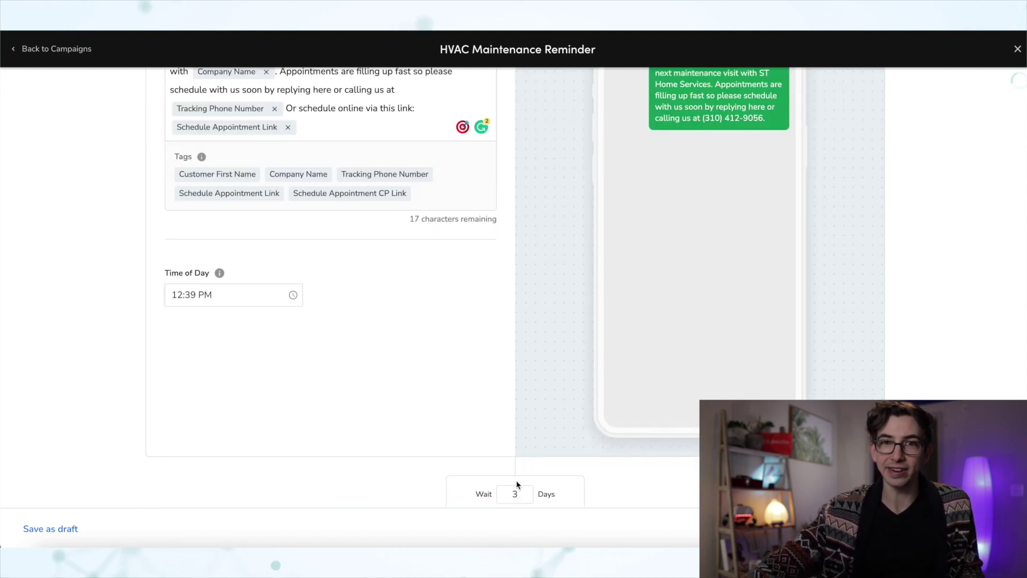
click(484, 491)
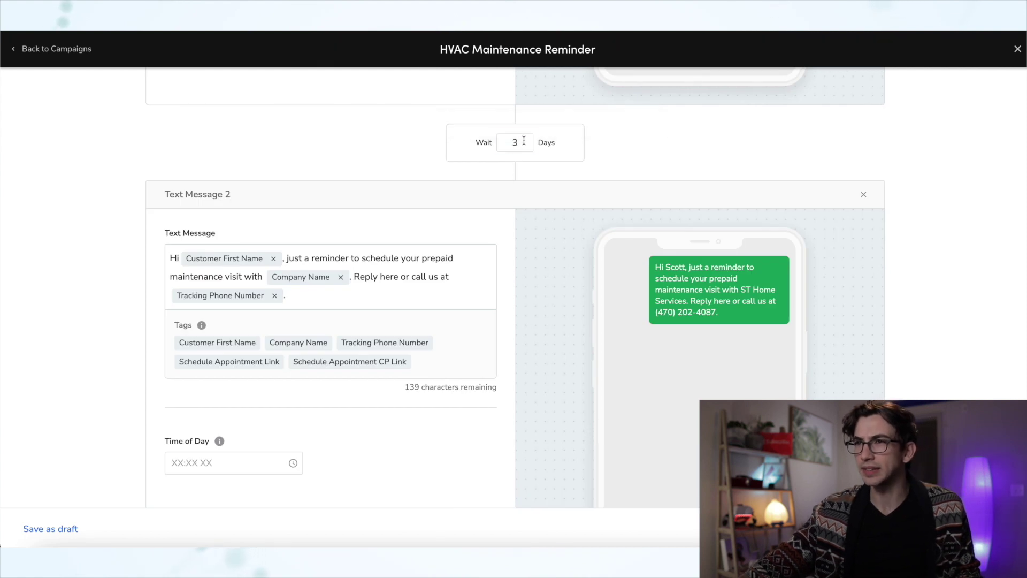
key(BackSpace)
text(10)
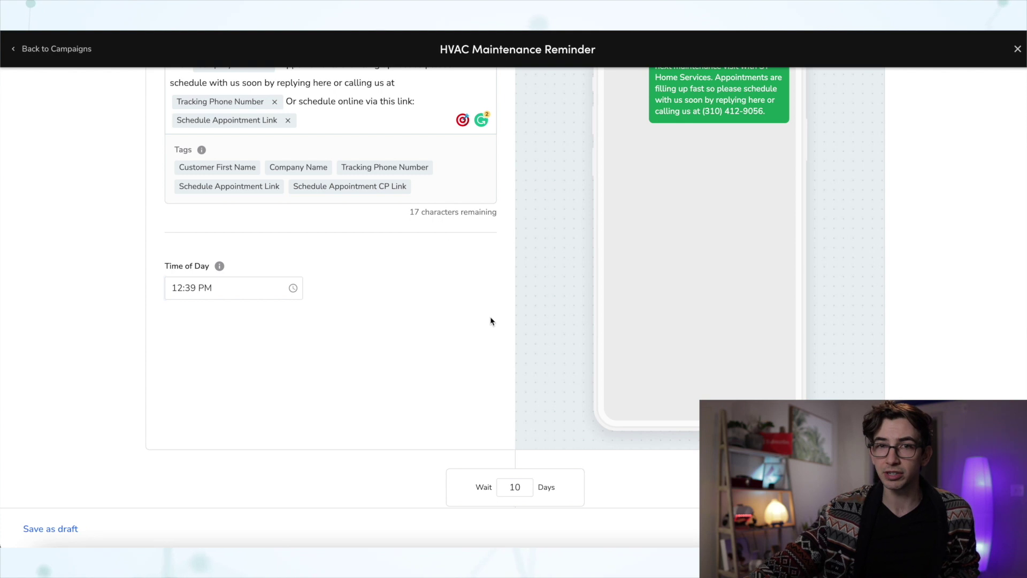
- Edit the wording of Text Message 2, inserting 'is'
scroll(484, 336, down, 10)
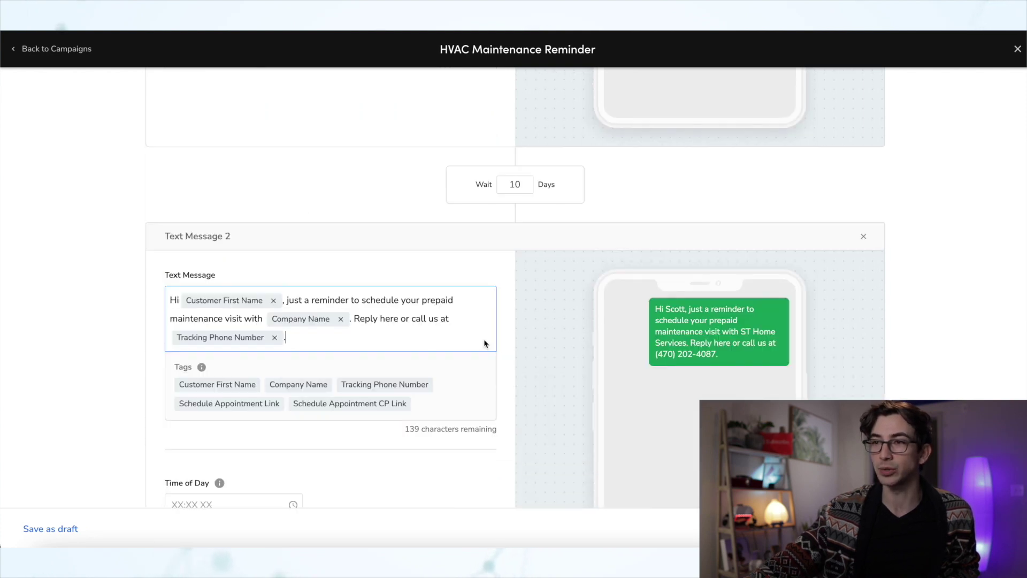
scroll(317, 232, up, 2)
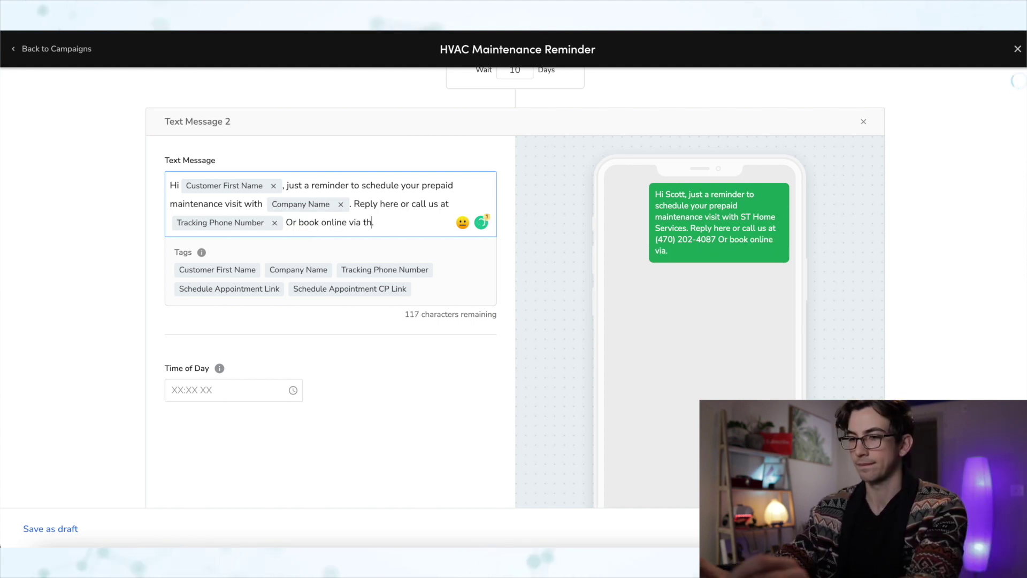
text(is link:)
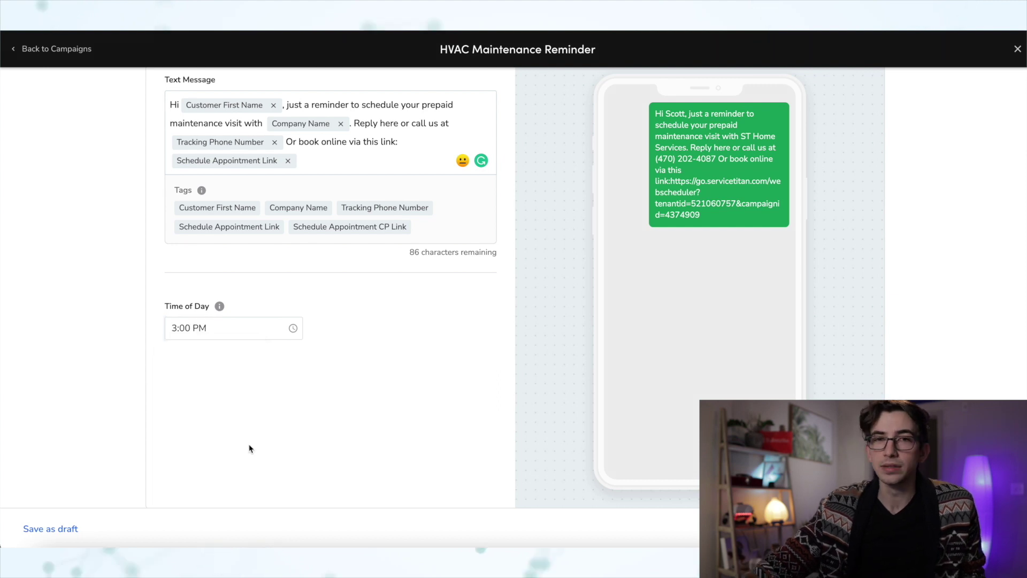
scroll(250, 449, down, 1)
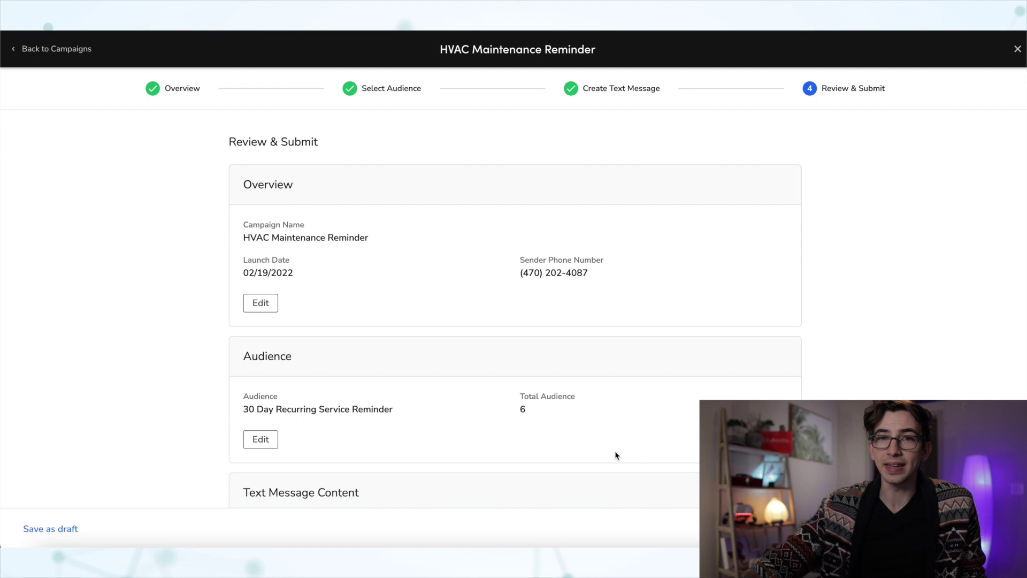
scroll(614, 451, down, 3)
scroll(613, 448, down, 3)
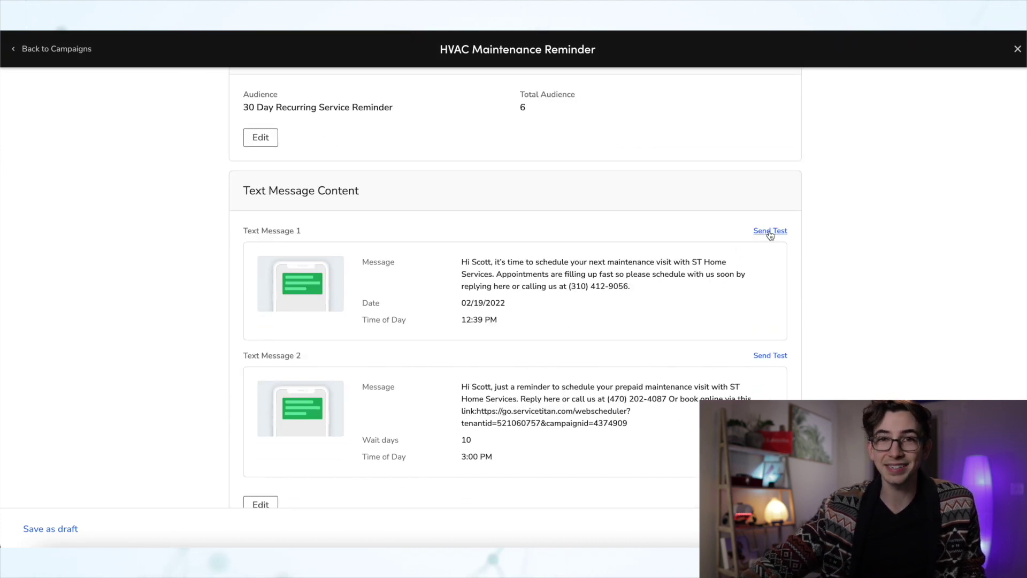
scroll(351, 336, up, 6)
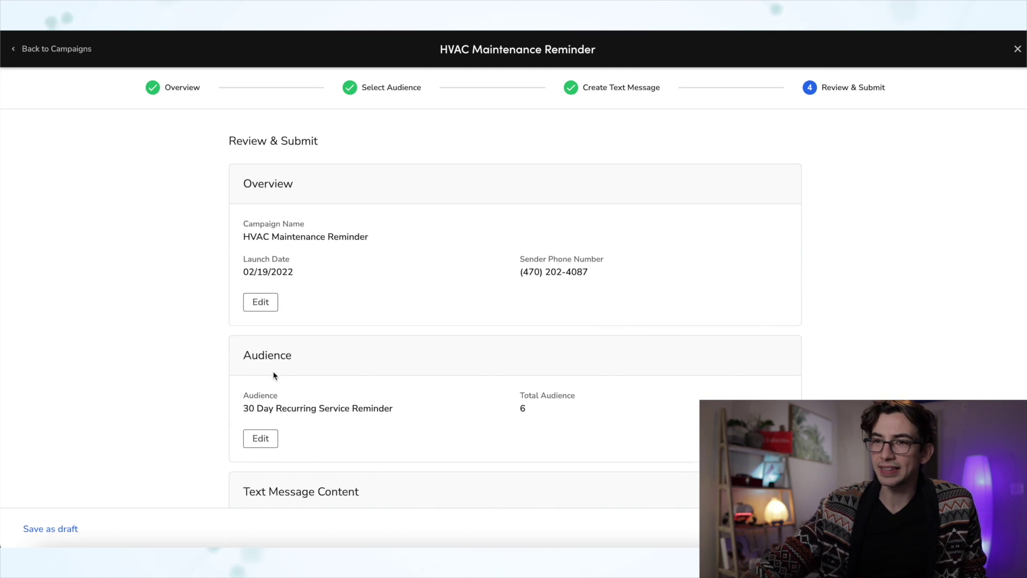
scroll(275, 379, down, 1)
scroll(289, 401, down, 5)
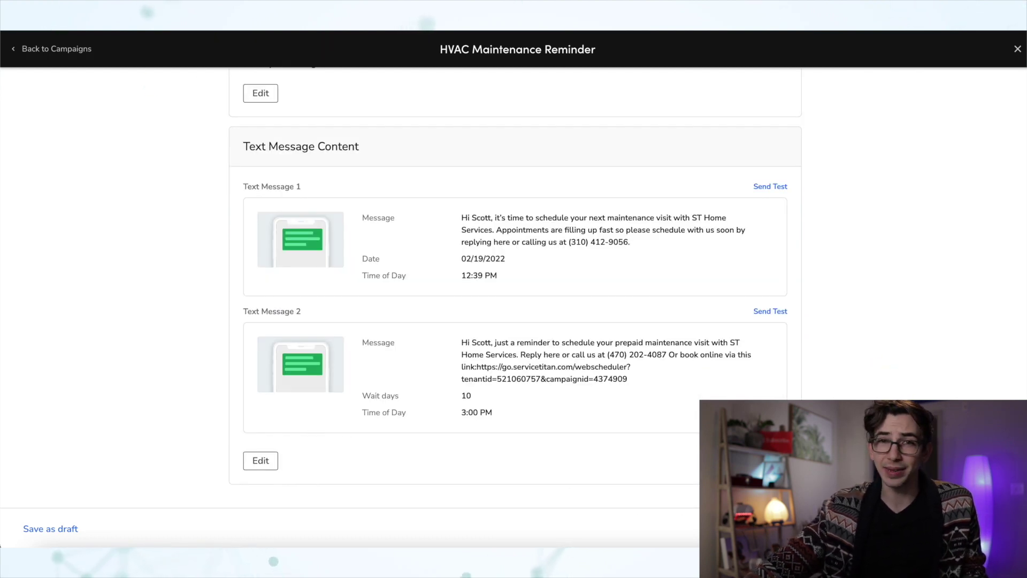
- Schedule the campaign and confirm its Feb 19, 2022 launch
click(963, 528)
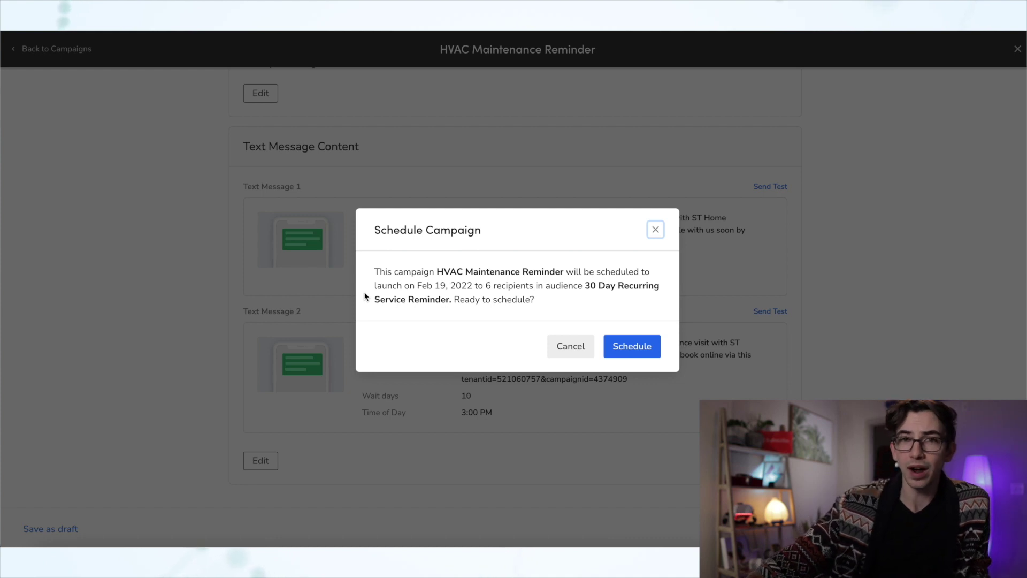
click(614, 356)
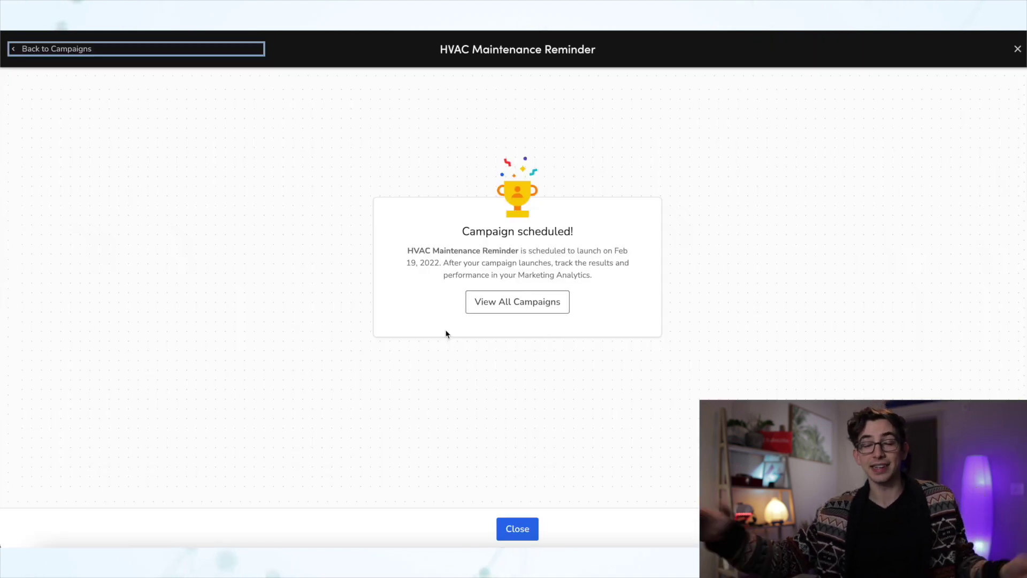